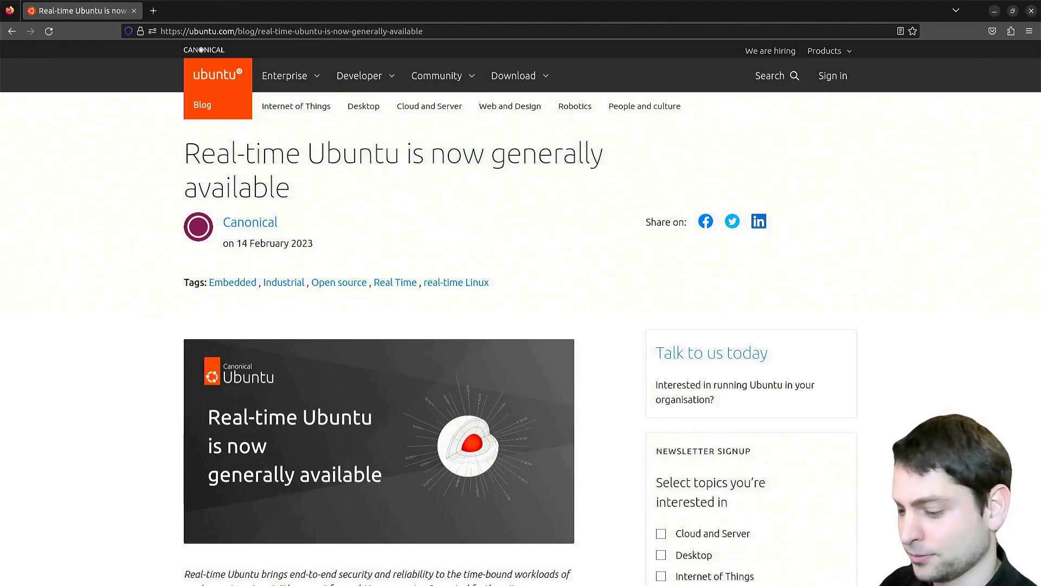
# Step: Open a new terminal, tile it to the right half beside the blog page, and widen it
pyautogui.hotkey('ctrl', 'alt', 't')
pyautogui.moveTo(380, 133); pyautogui.dragTo(922, 11)
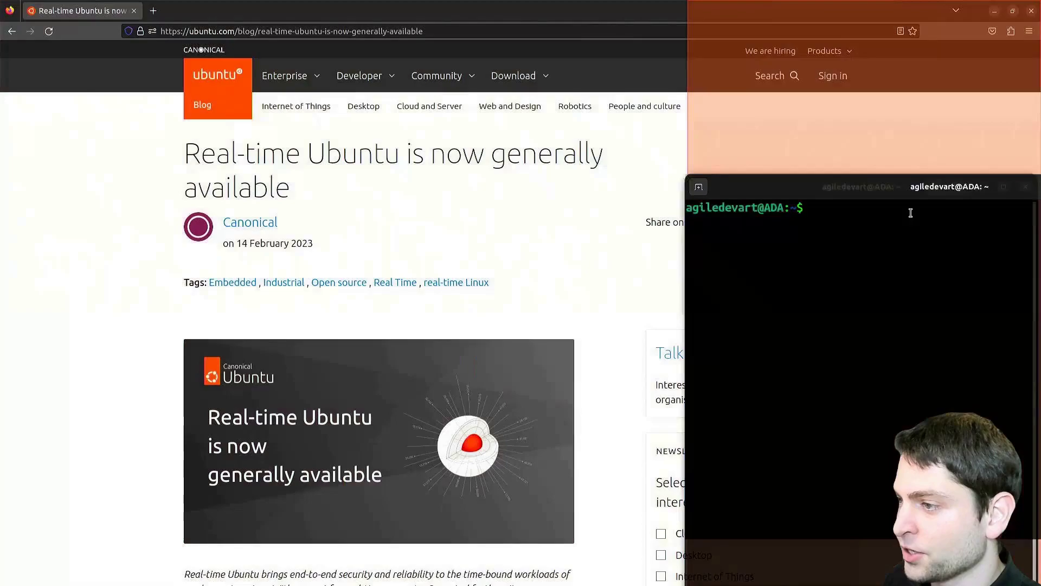
pyautogui.moveTo(556, 16); pyautogui.dragTo(1, 242)
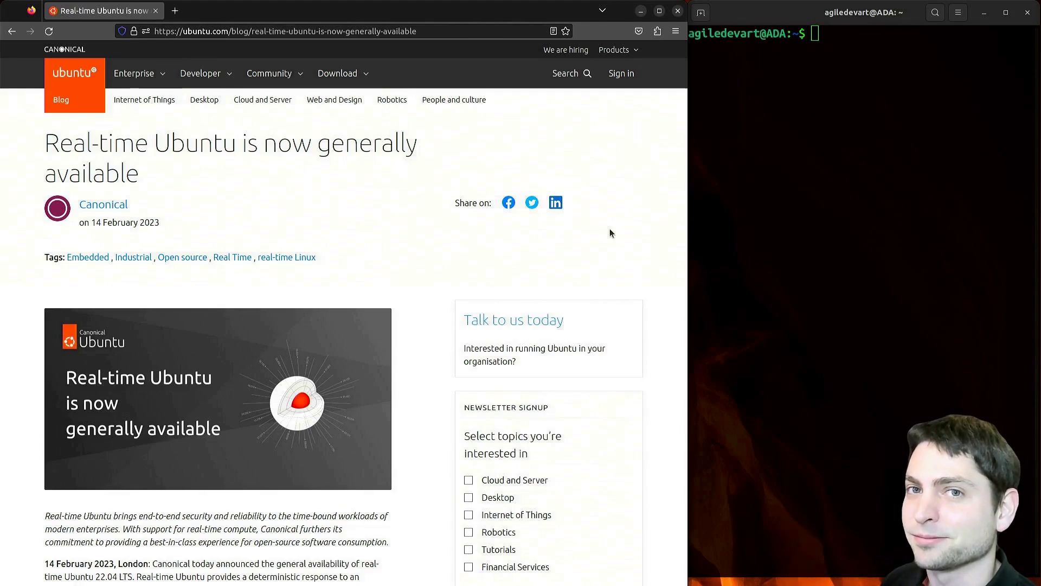
pyautogui.moveTo(688, 189); pyautogui.dragTo(465, 196)
# Step: Run uname -a and highlight 'realtime' and 'PREEMPT_RT' in the 5.15.0-1036-realtime kernel info
pyautogui.write('uname -a')
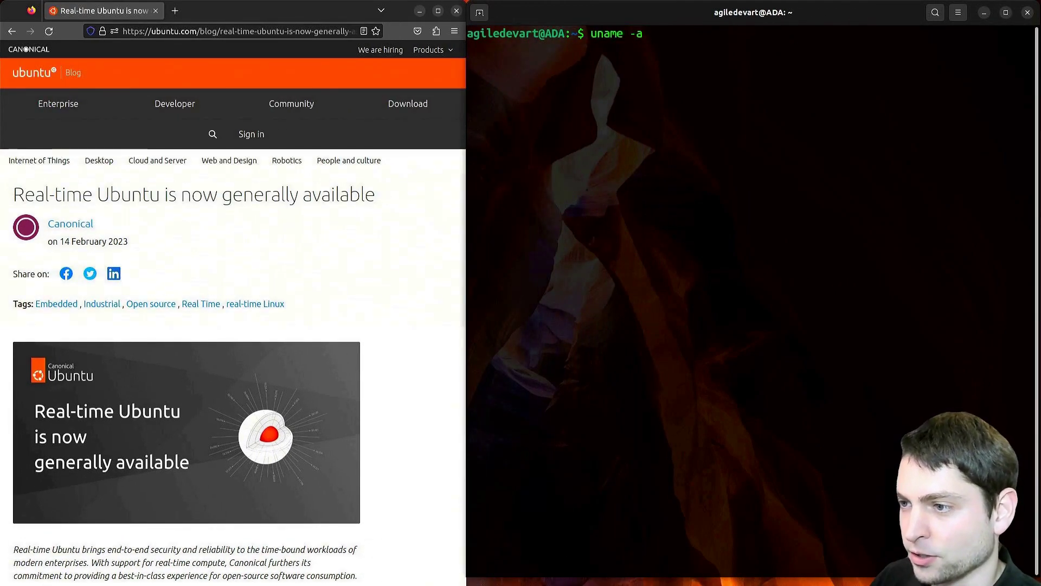
pyautogui.press('Return')
pyautogui.moveTo(610, 47); pyautogui.dragTo(662, 47)
pyautogui.moveTo(766, 47); pyautogui.dragTo(831, 47)
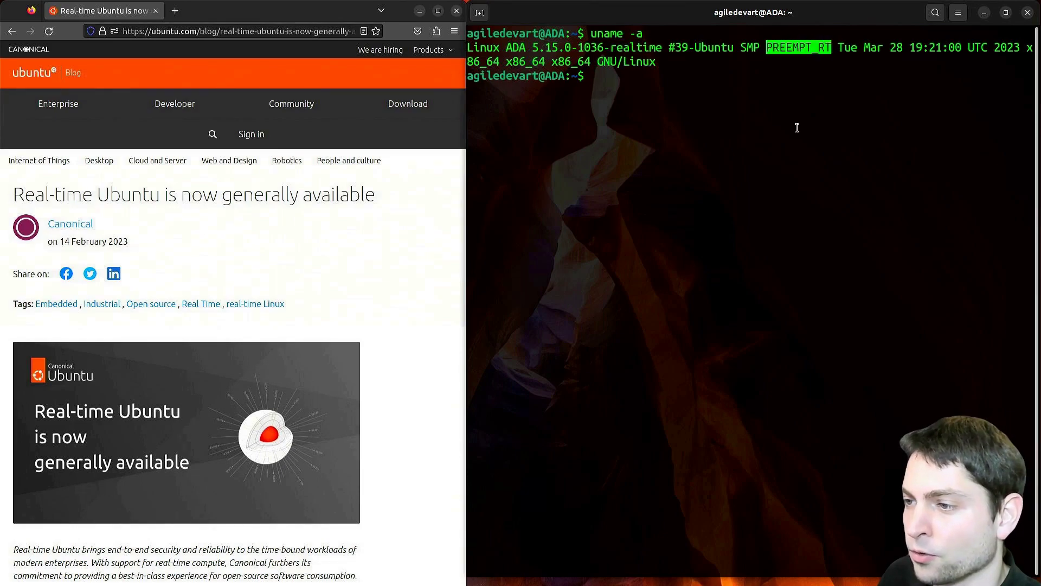
# Step: Run pro status and highlight the realtime-kernel service name and its enabled status, then clear the highlight
pyautogui.write('pro statu')
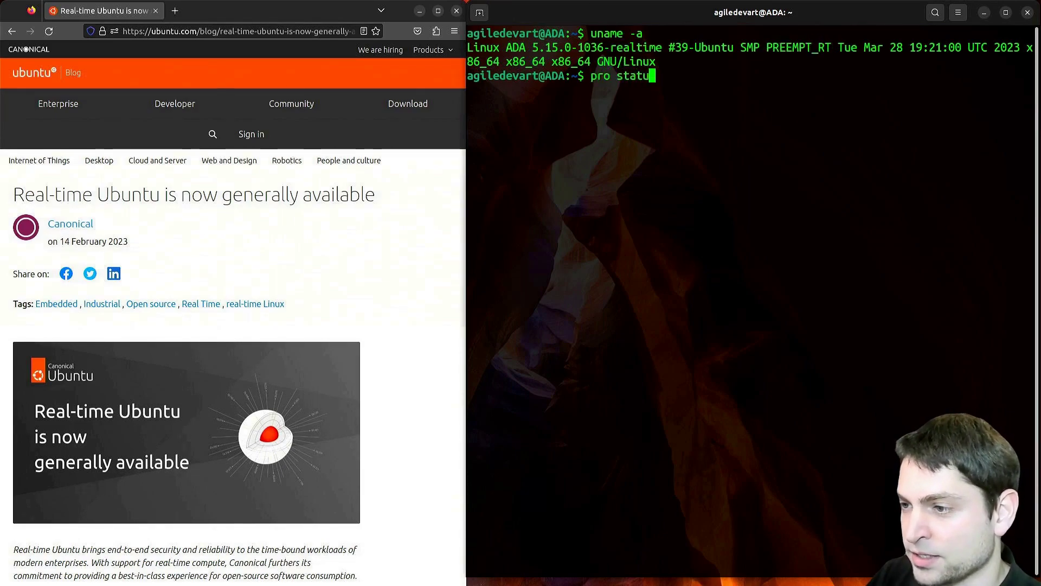
pyautogui.write('s')
pyautogui.press('Return')
pyautogui.moveTo(570, 146); pyautogui.dragTo(467, 146)
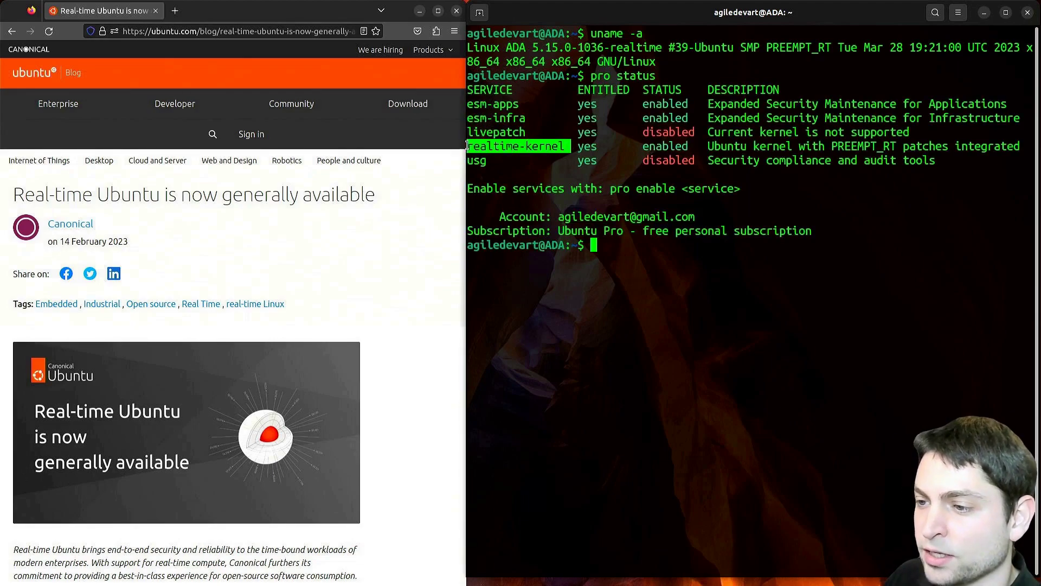
pyautogui.moveTo(642, 146); pyautogui.dragTo(695, 147)
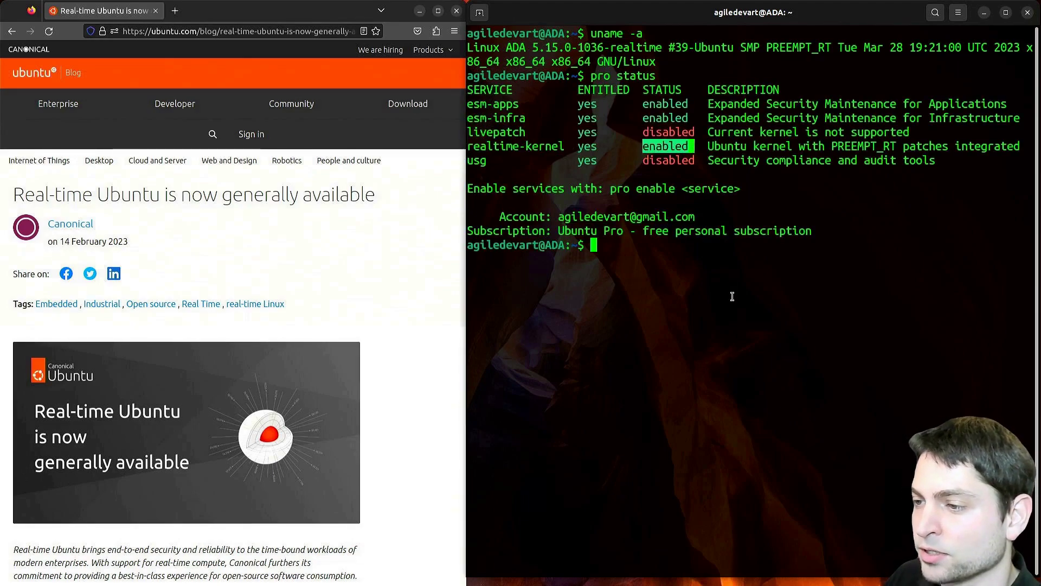
pyautogui.click(732, 296)
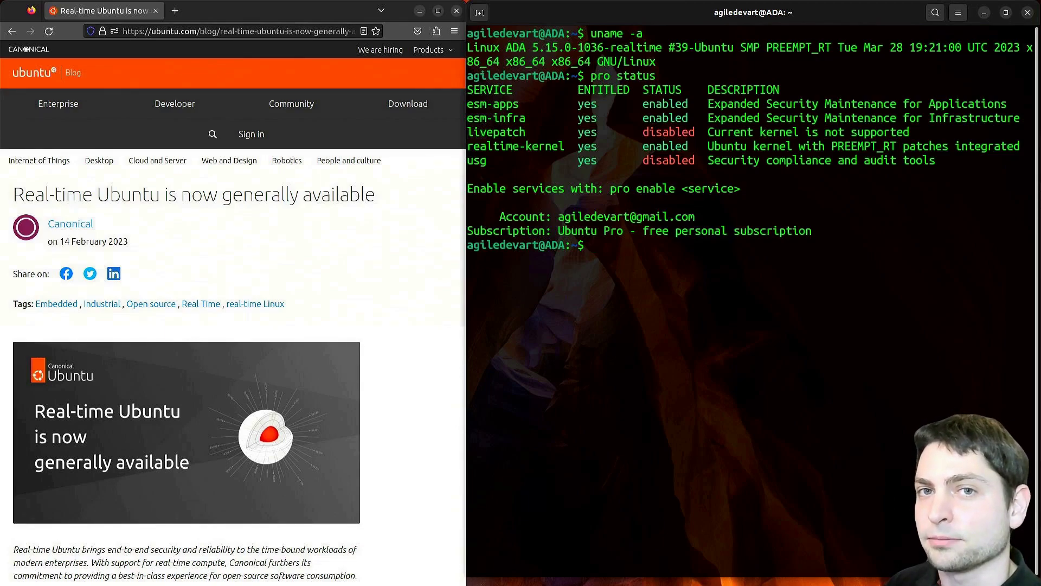
# Step: Run sudo ./rt-tester at the default 1 ms period, then stop it after readings near 0.012 ms
pyautogui.write('sudo ./rt-tester')
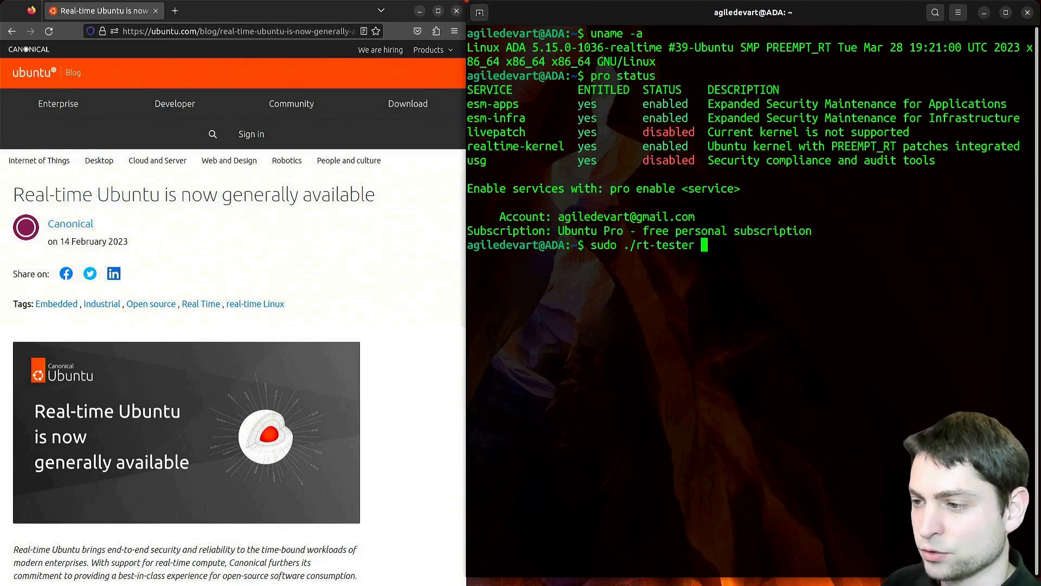
pyautogui.press('Return')
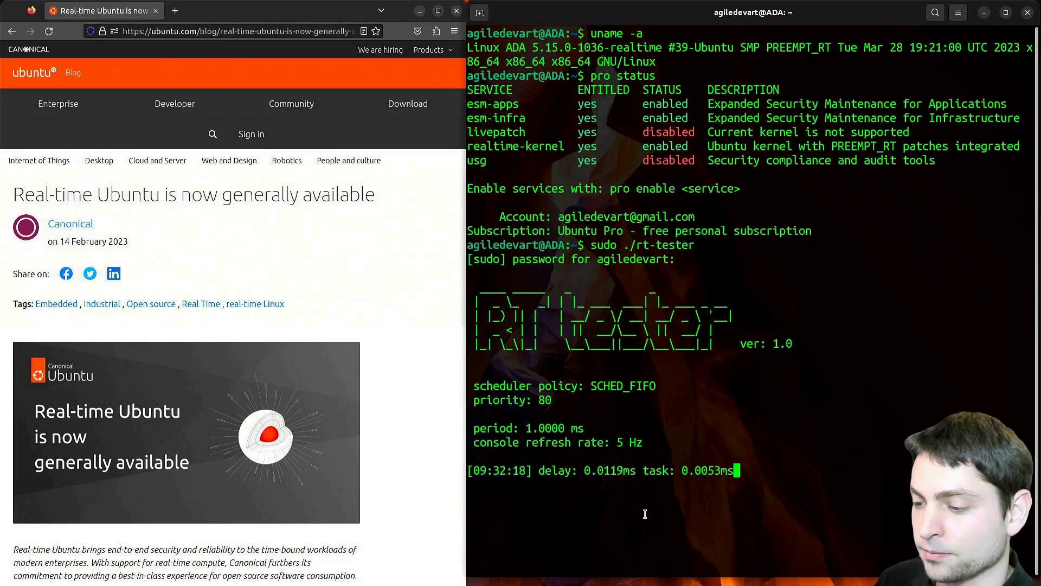
pyautogui.hotkey('ctrl', 'c')
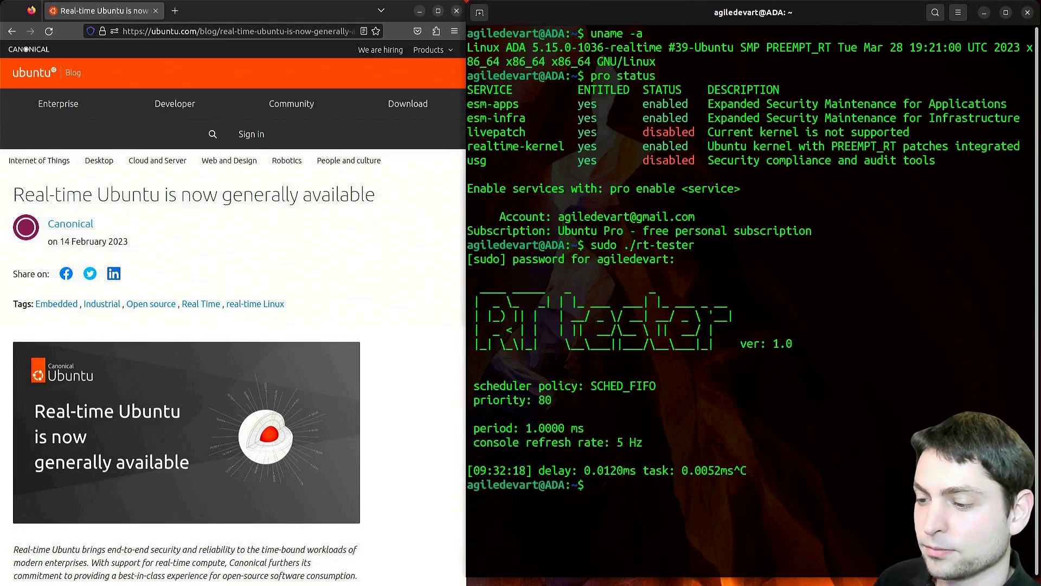
# Step: Clear the screen, rerun rt-tester with -p 0.07, highlight the 0.074 ms delay, then stop it
pyautogui.hotkey('ctrl', 'l')
pyautogui.press('Up')
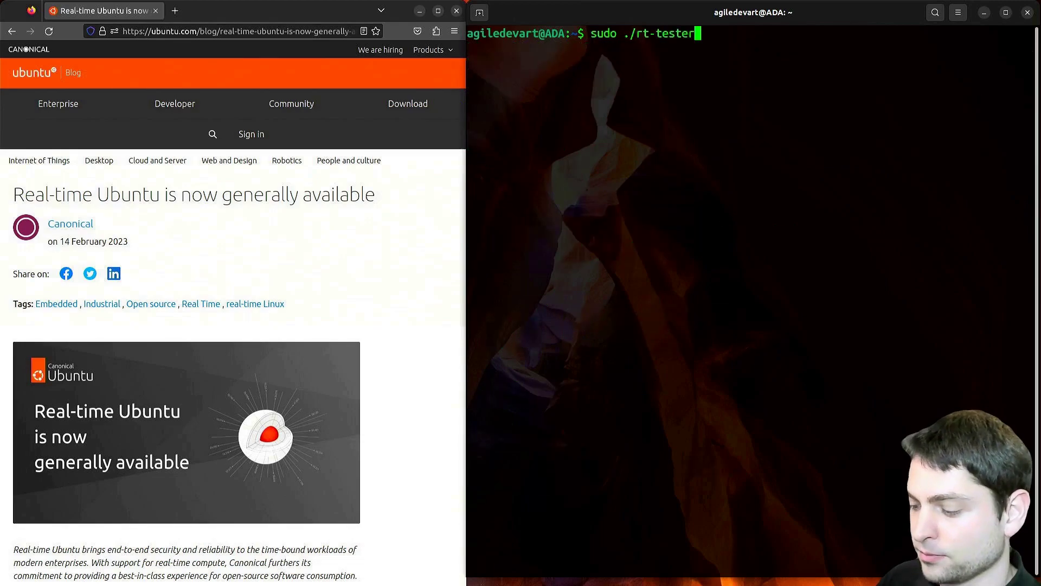
pyautogui.write('-p 0.')
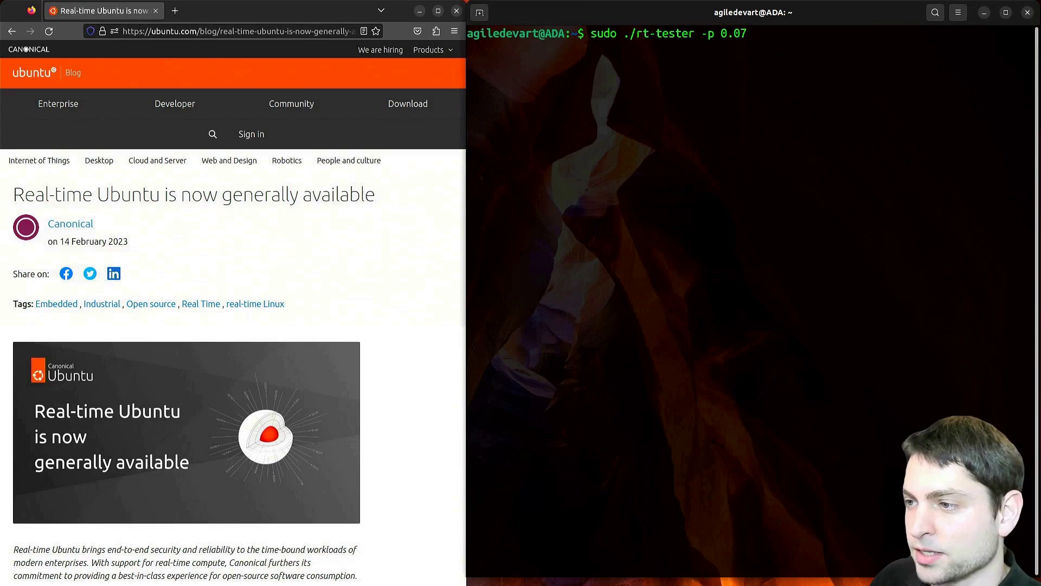
pyautogui.write('07')
pyautogui.press('Return')
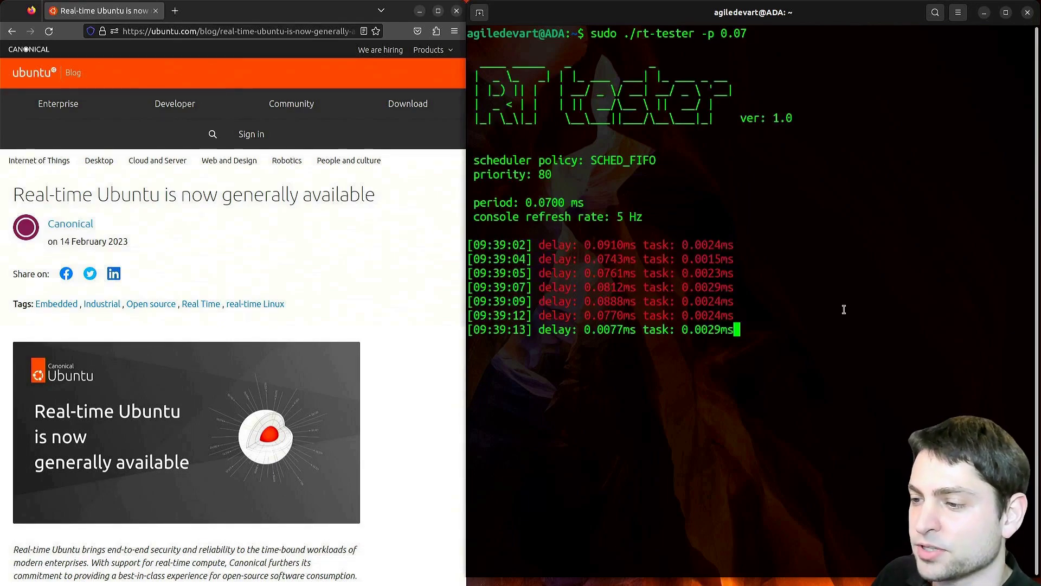
pyautogui.moveTo(584, 259); pyautogui.dragTo(602, 259)
pyautogui.moveTo(602, 259); pyautogui.dragTo(617, 259)
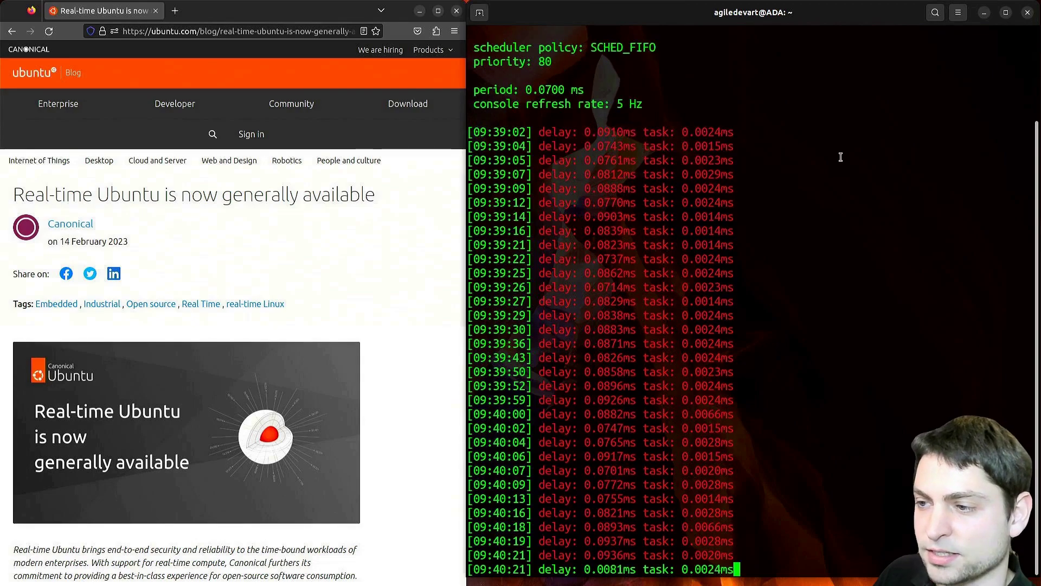
pyautogui.hotkey('ctrl', 'c')
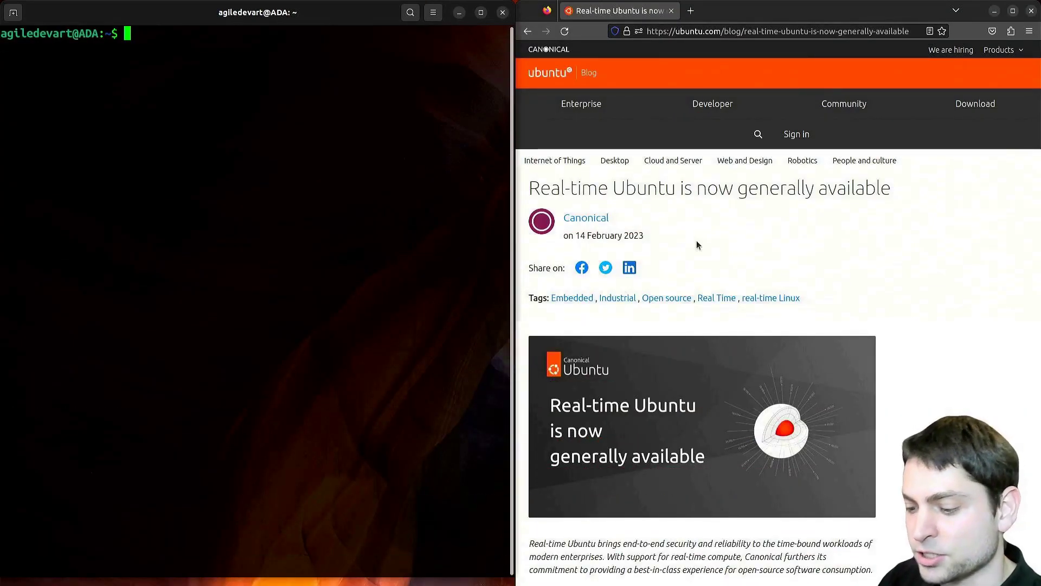
# Step: Run uname -a and highlight 'generic' in the 5.19.0-40-generic kernel name
pyautogui.write('uname -a')
pyautogui.press('Return')
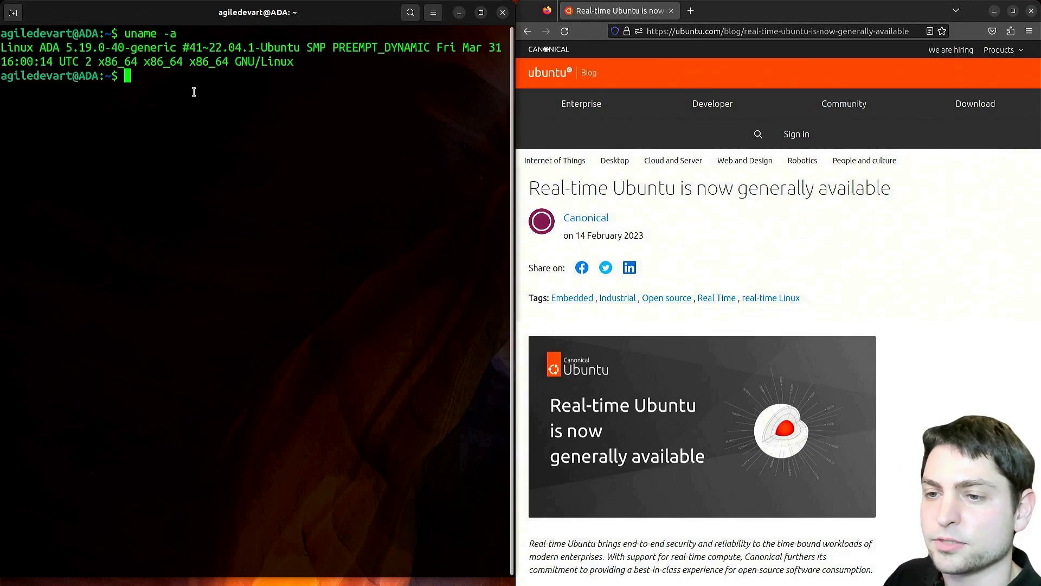
pyautogui.doubleClick(134, 47)
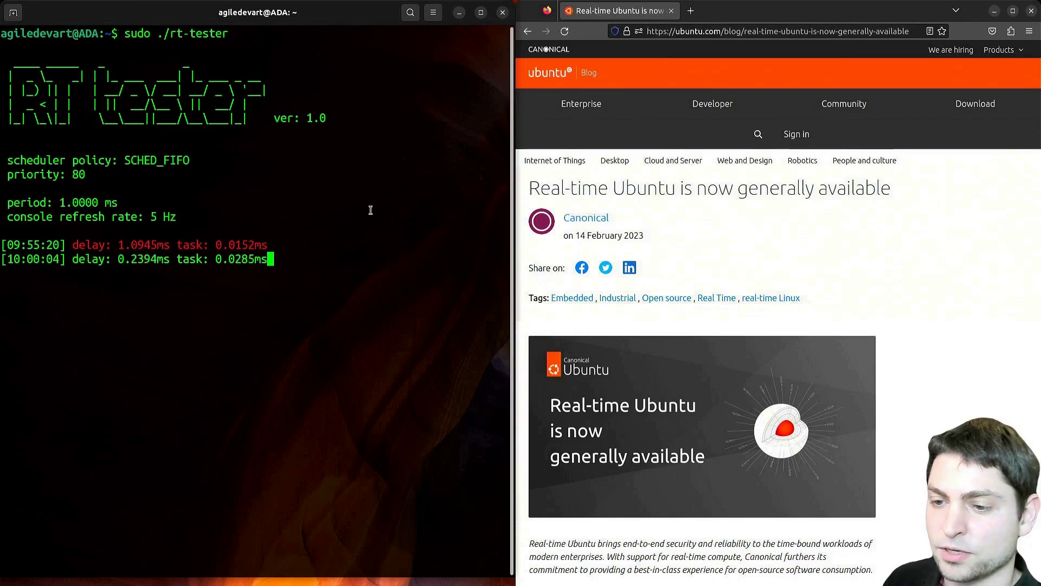
# Step: Stop the 1 ms run, clear the screen, rerun rt-tester with -p 0.07, then stop it
pyautogui.hotkey('ctrl', 'c')
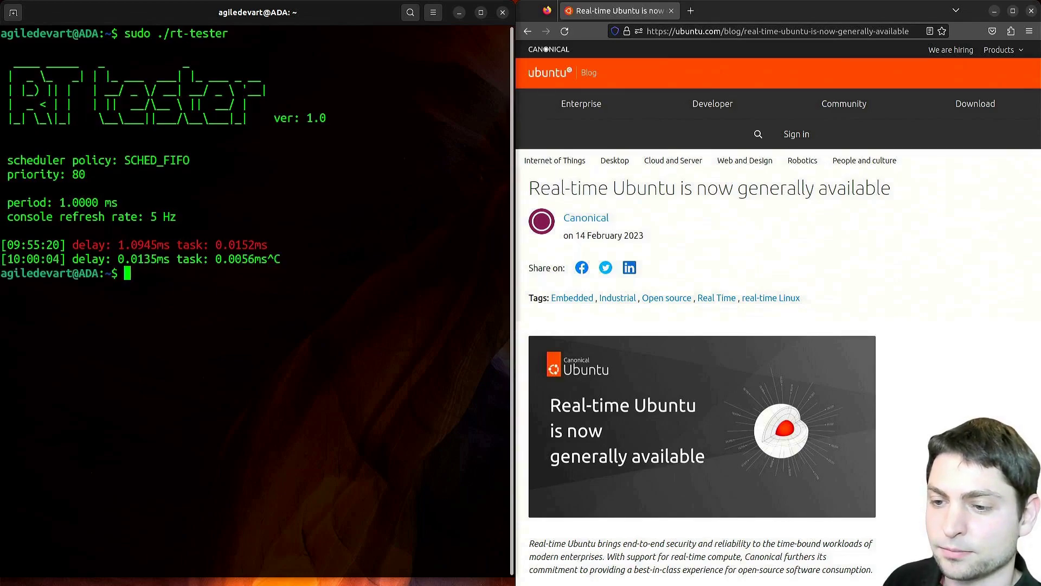
pyautogui.hotkey('ctrl', 'l')
pyautogui.press('Up')
pyautogui.write('-p 0.07')
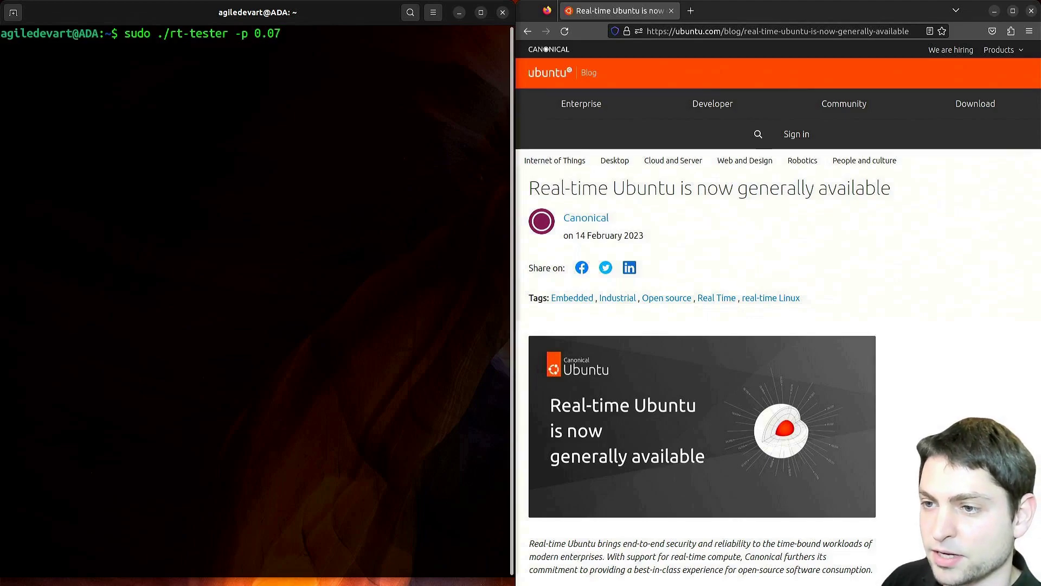
pyautogui.press('Return')
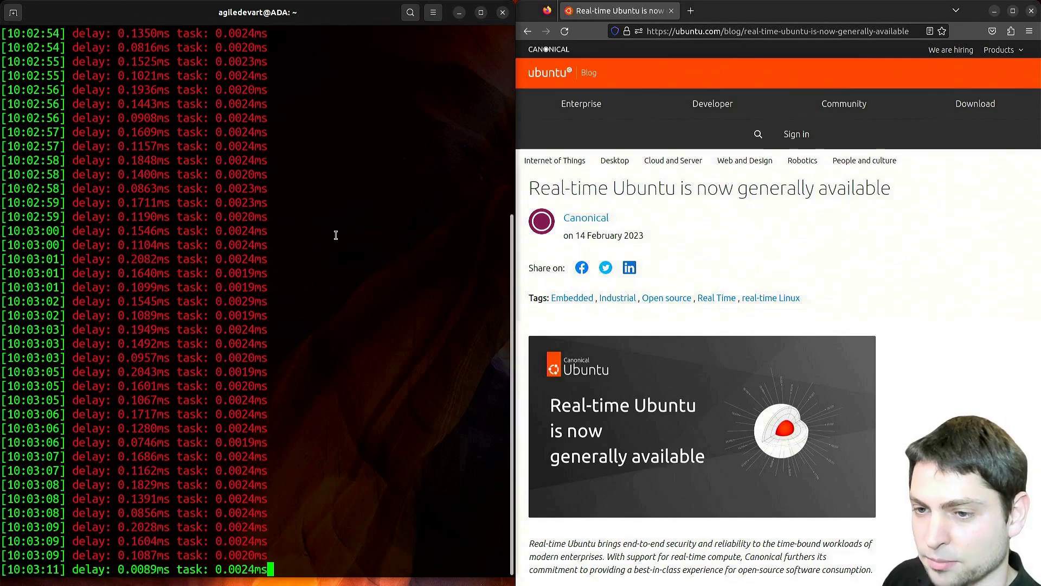
pyautogui.hotkey('ctrl', 'c')
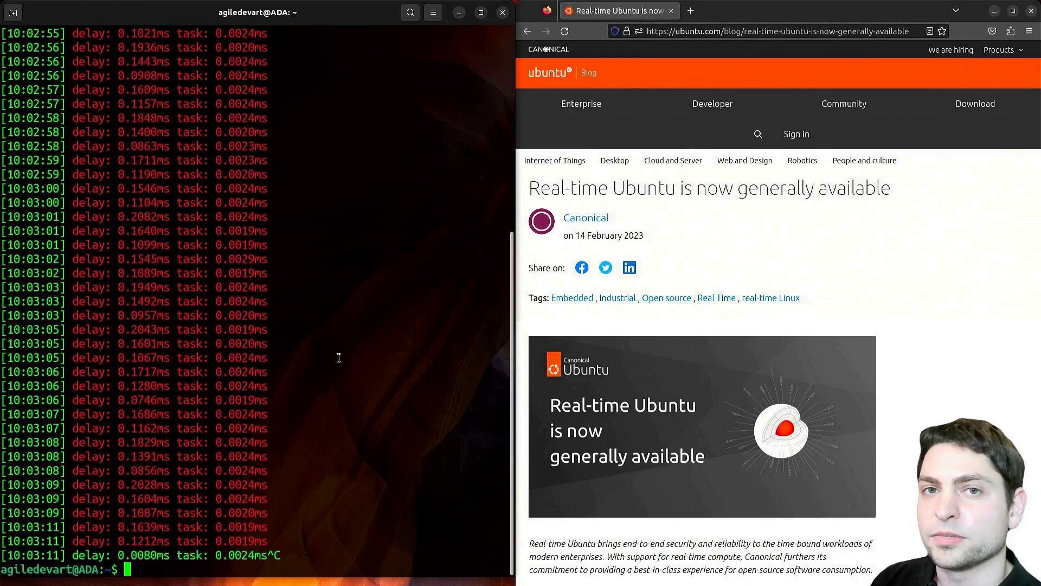